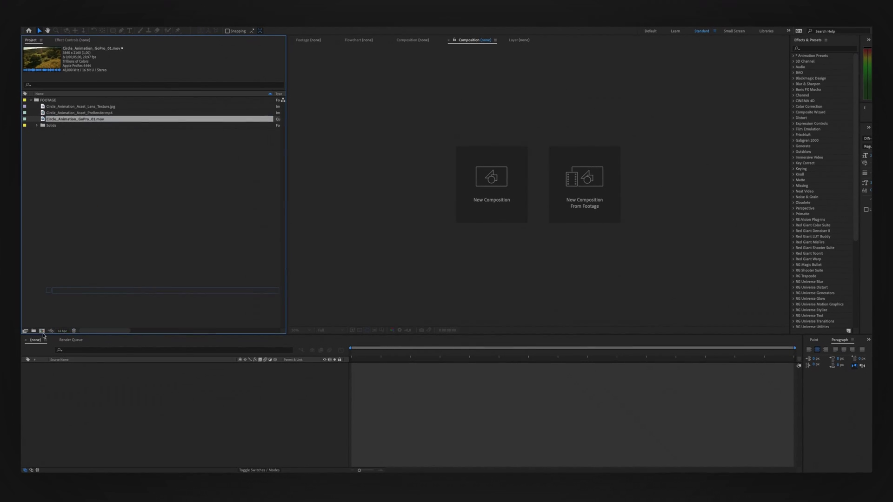
# - Create a composition from the GoPro forest clip, preview it, and apply Track Camera
pyautogui.click(42, 333)
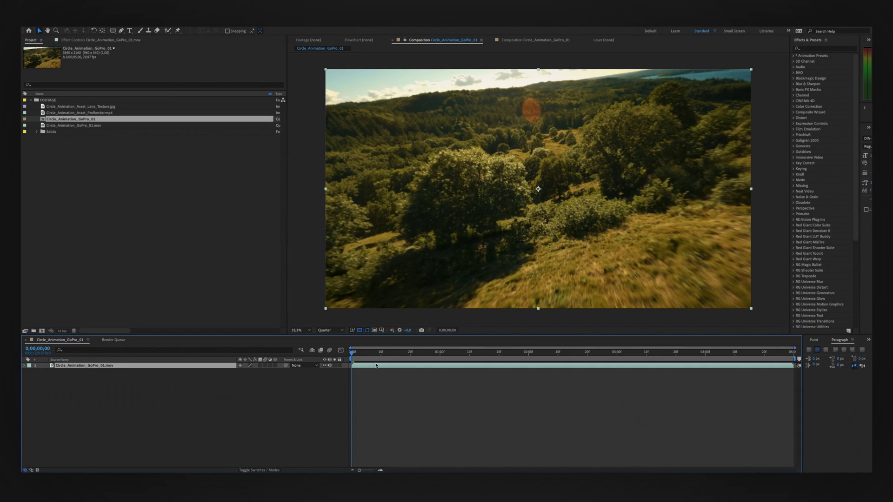
pyautogui.press('space')
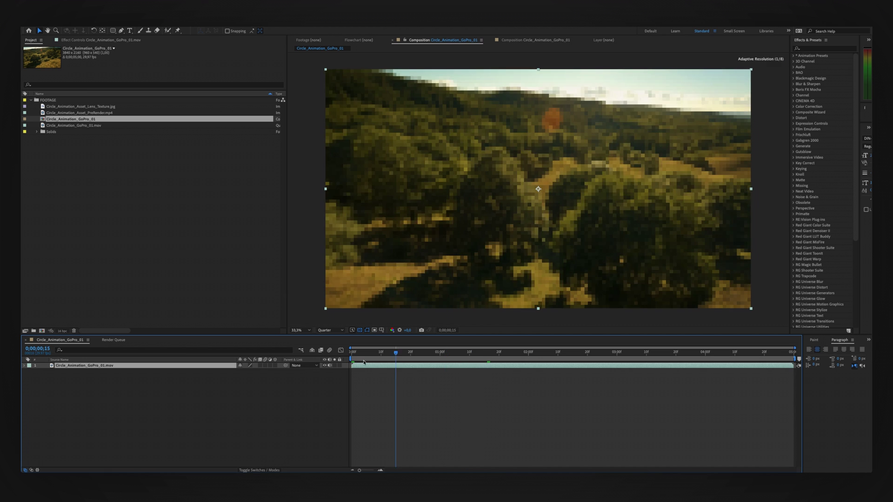
pyautogui.rightClick(196, 369)
pyautogui.moveTo(217, 393)
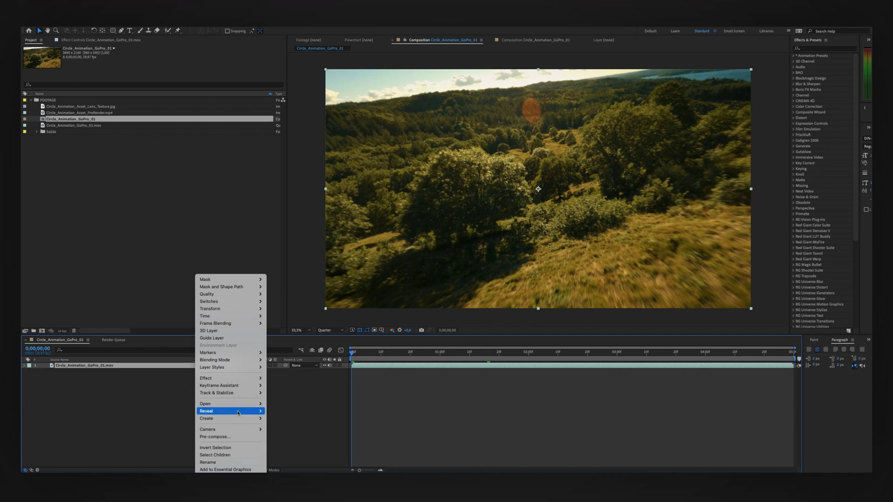
pyautogui.click(299, 395)
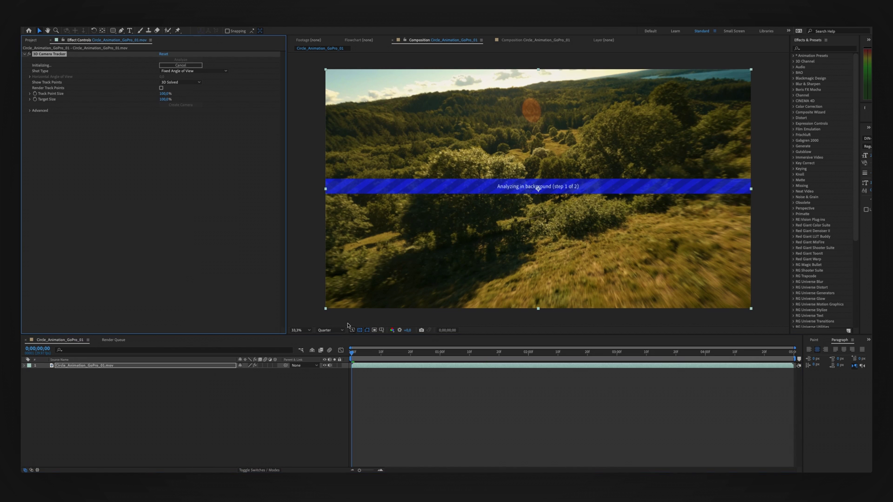
# - Set the viewer preview resolution to Half while the tracker analyses
pyautogui.click(324, 330)
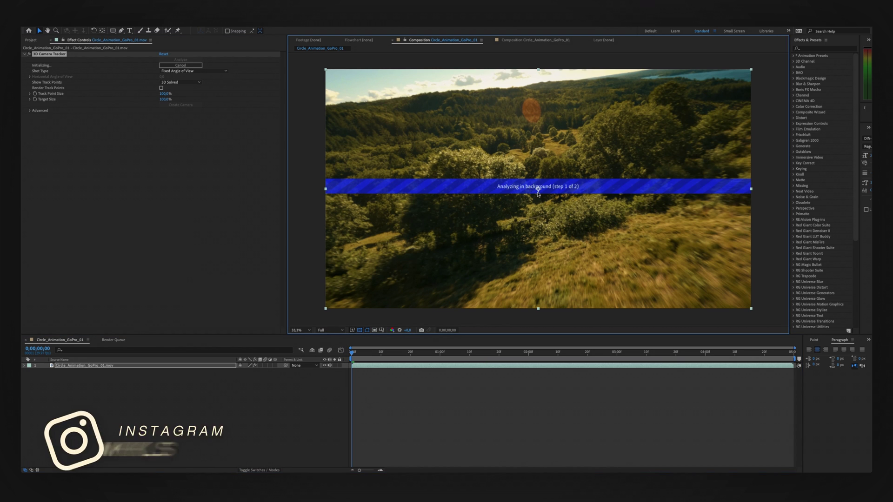
pyautogui.click(328, 330)
pyautogui.click(328, 340)
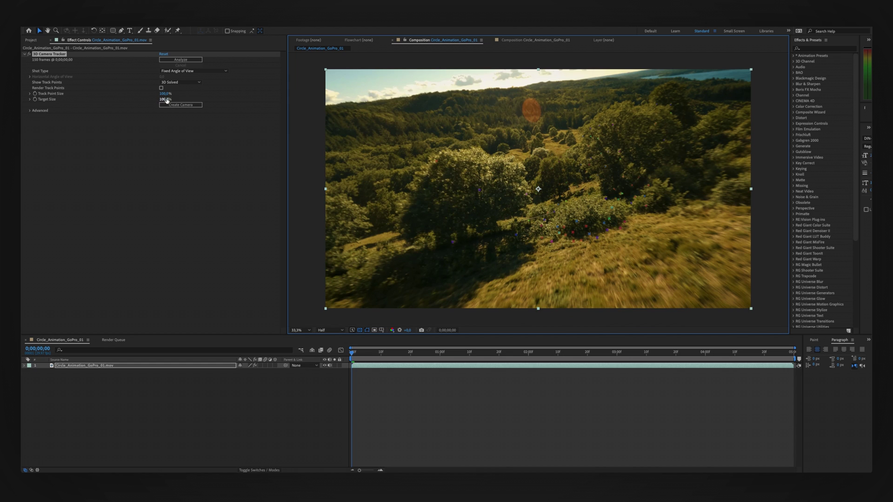
# - Scrub to frame 0:00:01:17 and select the tracked spot for the ring
pyautogui.click(405, 355)
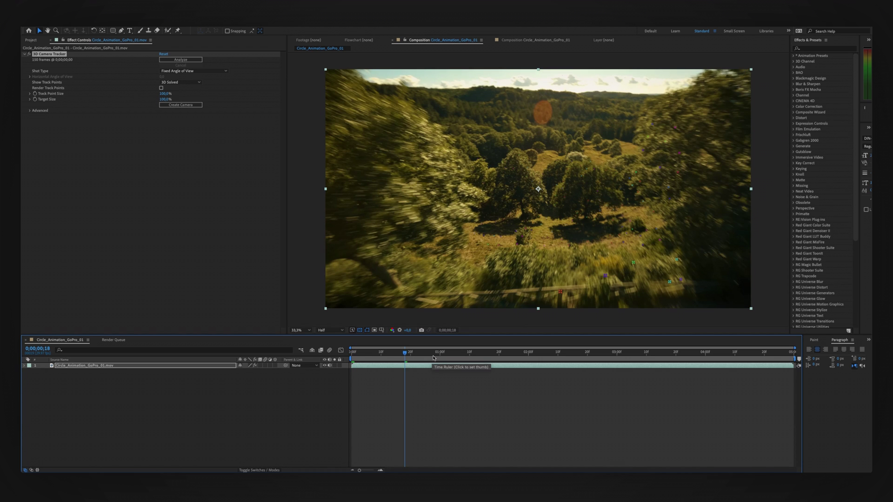
pyautogui.click(434, 355)
pyautogui.click(463, 356)
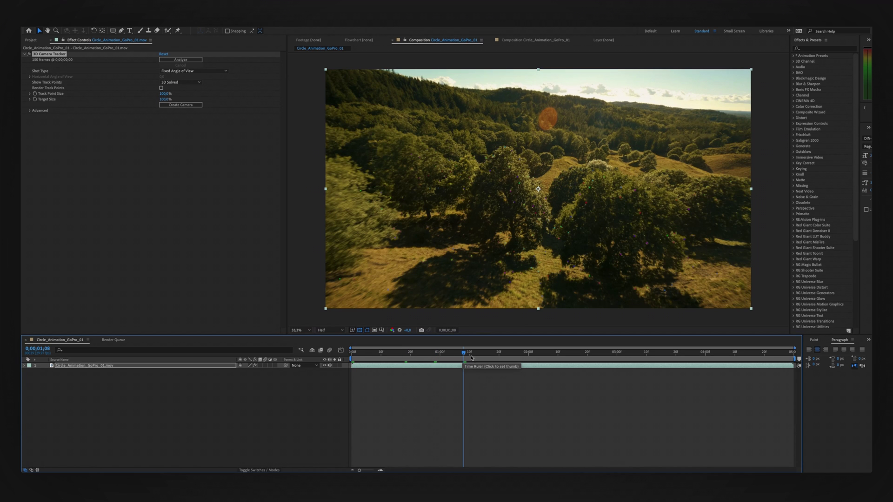
pyautogui.click(478, 356)
pyautogui.click(490, 356)
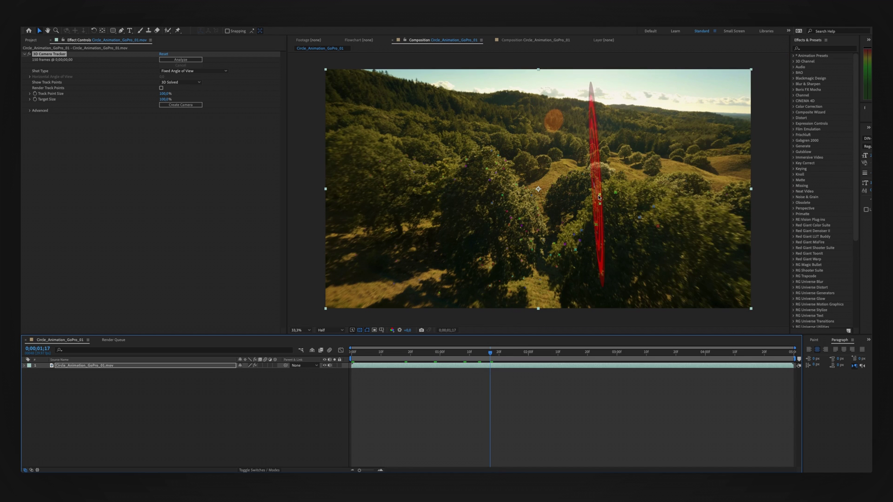
pyautogui.click(600, 195)
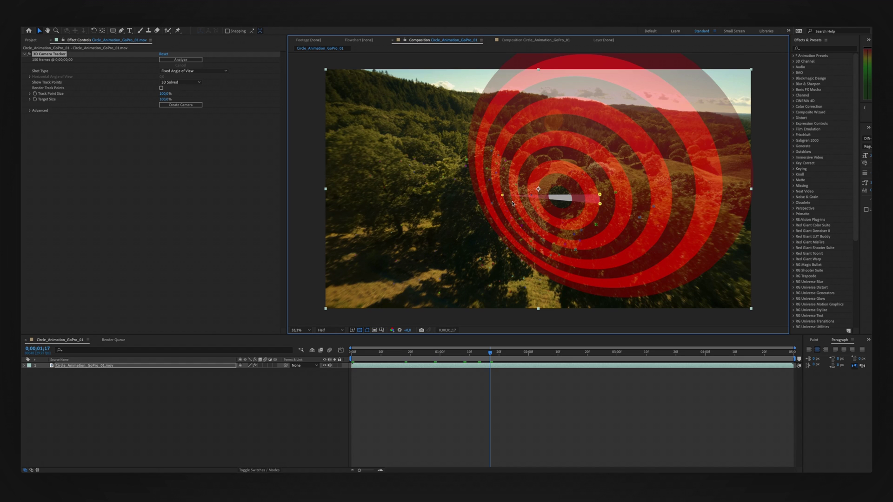
# - Create a solid and camera from those track points and show Track Solid 1's rotation
pyautogui.rightClick(504, 196)
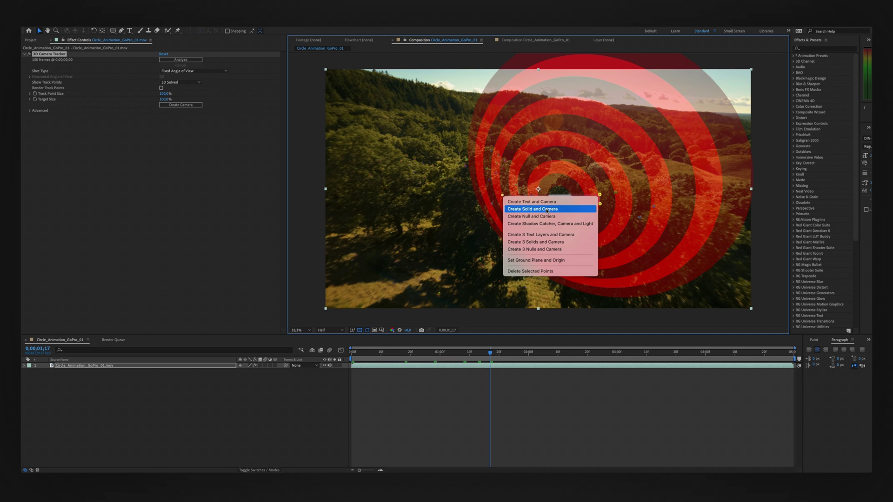
pyautogui.click(548, 209)
pyautogui.click(32, 39)
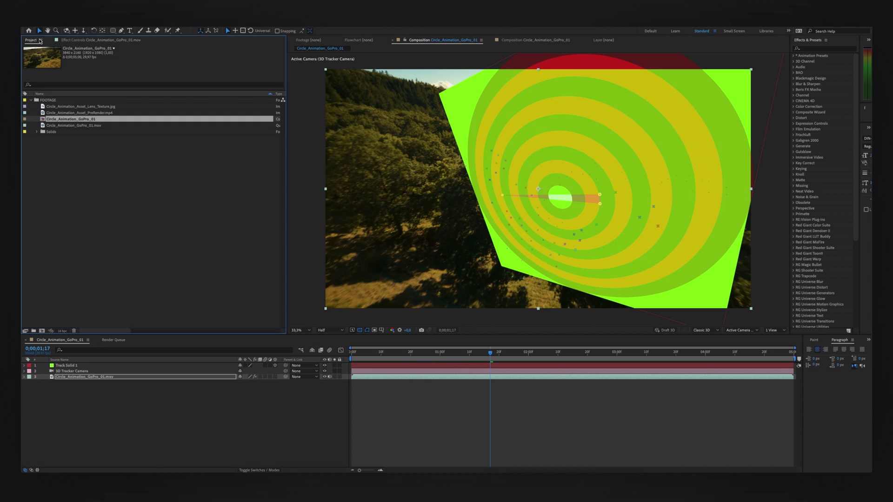
pyautogui.click(81, 366)
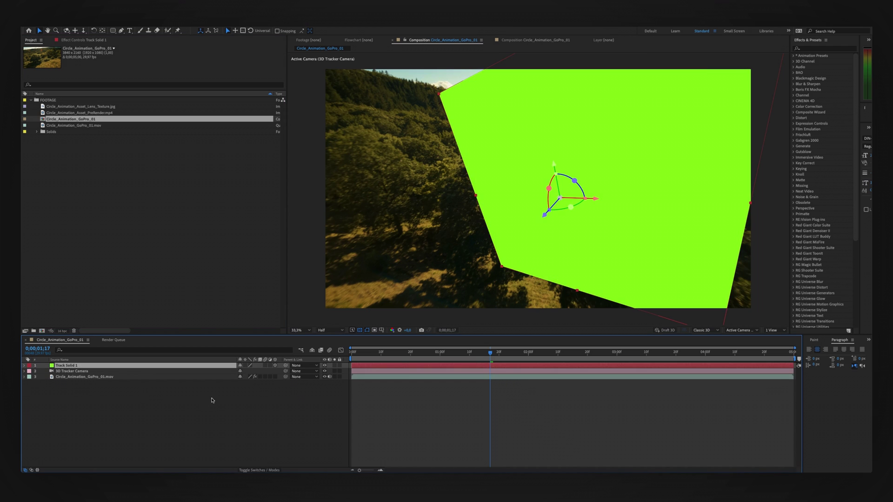
pyautogui.press('r')
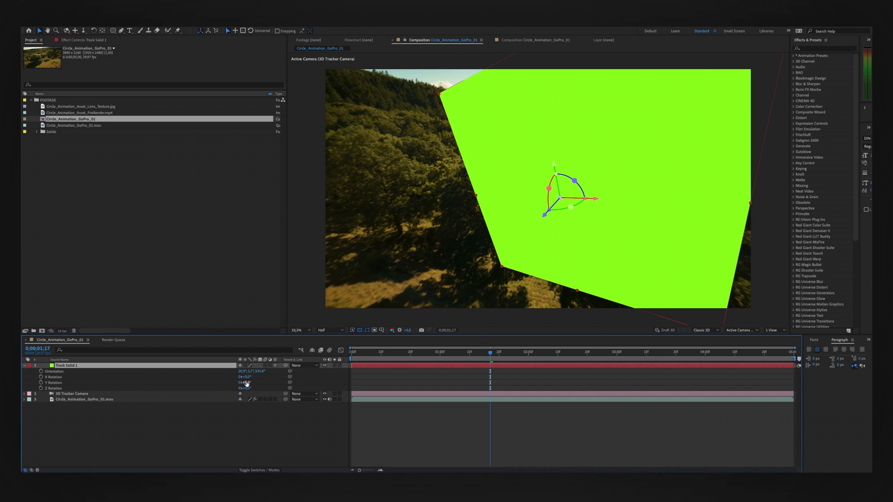
# - Replace Track Solid 1 with Prerender.mp4, rotate it on Y, and scale it to about 169%
pyautogui.click(101, 113)
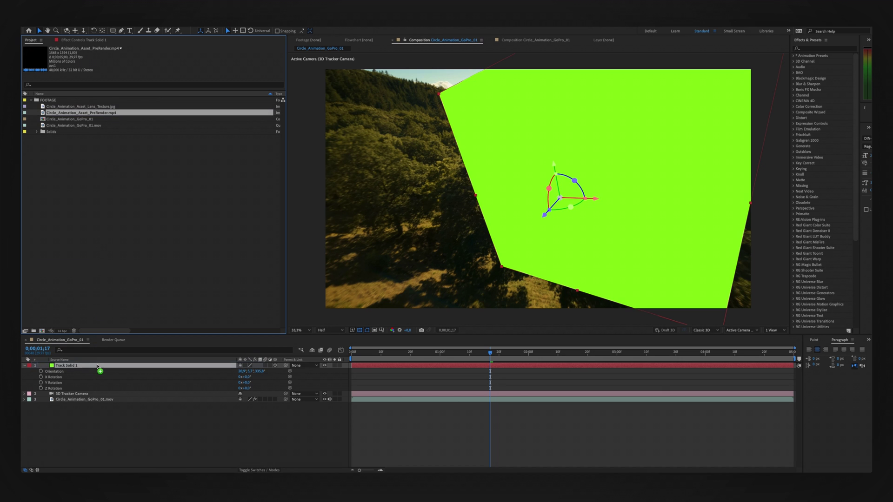
pyautogui.moveTo(97, 371); pyautogui.dragTo(99, 368)
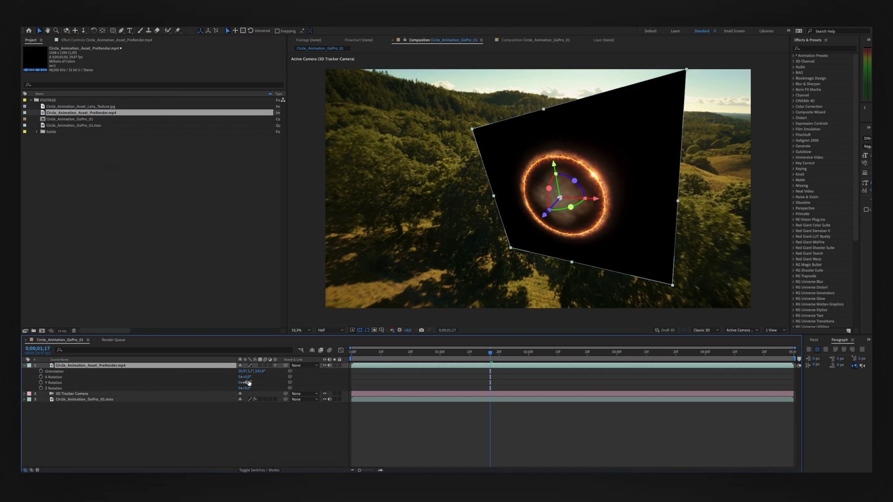
pyautogui.moveTo(248, 383)
pyautogui.mouseDown()
pyautogui.moveTo(219, 384)
pyautogui.moveTo(253, 389)
pyautogui.moveTo(247, 377)
pyautogui.mouseUp()
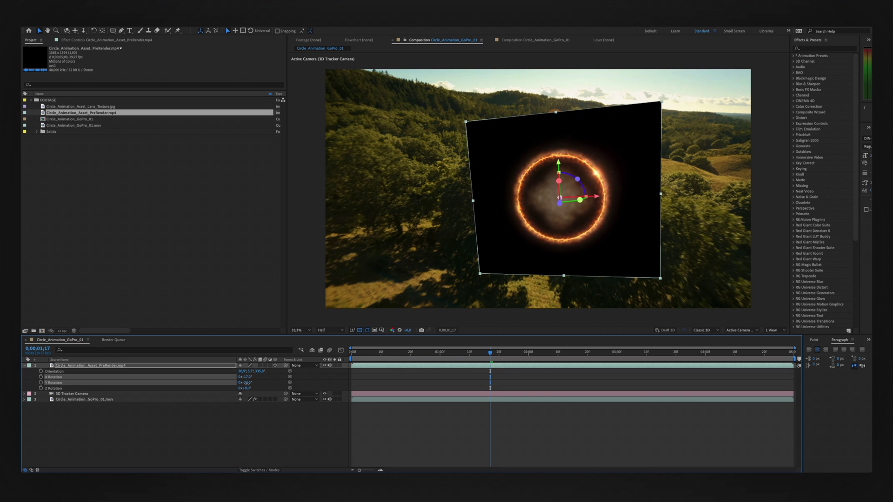
pyautogui.press('s')
pyautogui.moveTo(247, 370)
pyautogui.mouseDown()
pyautogui.moveTo(272, 370)
pyautogui.moveTo(251, 371)
pyautogui.mouseUp()
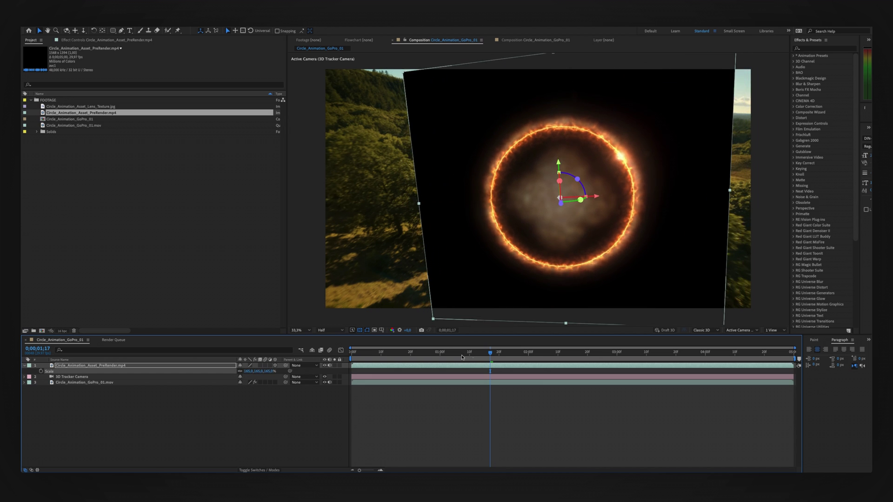
# - Adjust the fire ring's anchor point sideways and vertically, checking later frames
pyautogui.moveTo(497, 355); pyautogui.dragTo(524, 354)
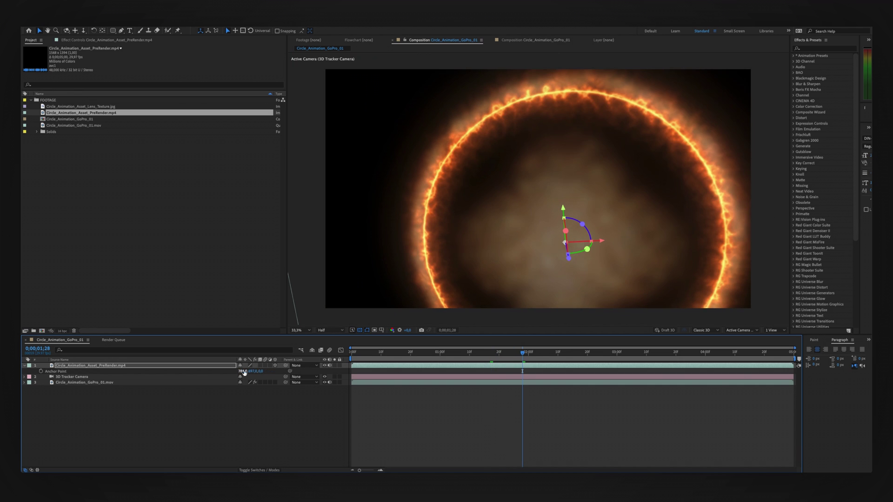
pyautogui.press('a')
pyautogui.moveTo(245, 372); pyautogui.dragTo(274, 366)
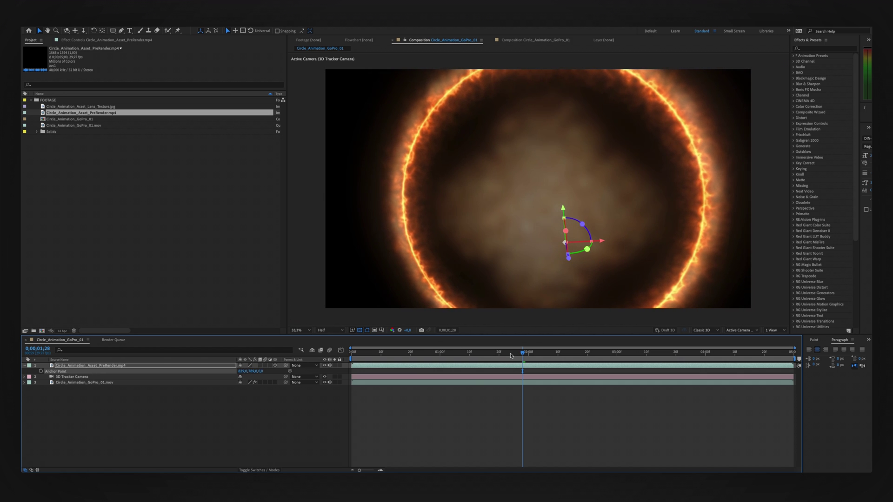
pyautogui.moveTo(523, 352)
pyautogui.mouseDown()
pyautogui.moveTo(560, 359)
pyautogui.moveTo(519, 361)
pyautogui.moveTo(534, 357)
pyautogui.mouseUp()
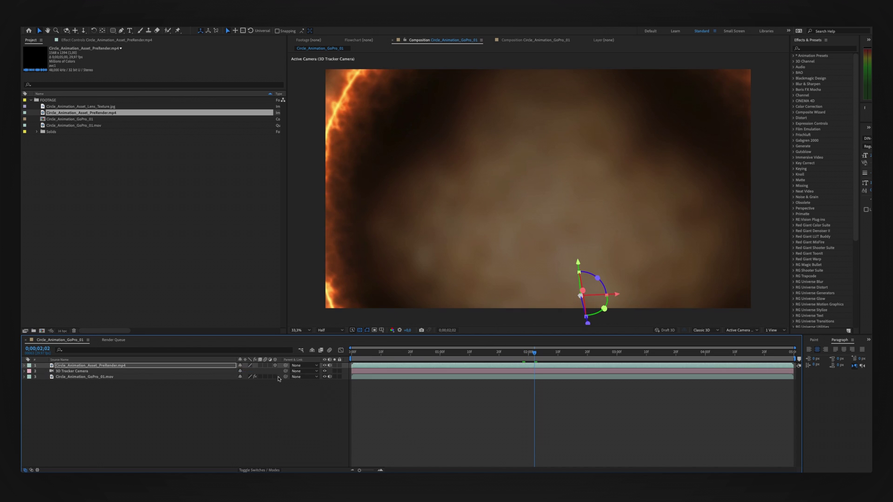
pyautogui.moveTo(250, 372); pyautogui.dragTo(258, 372)
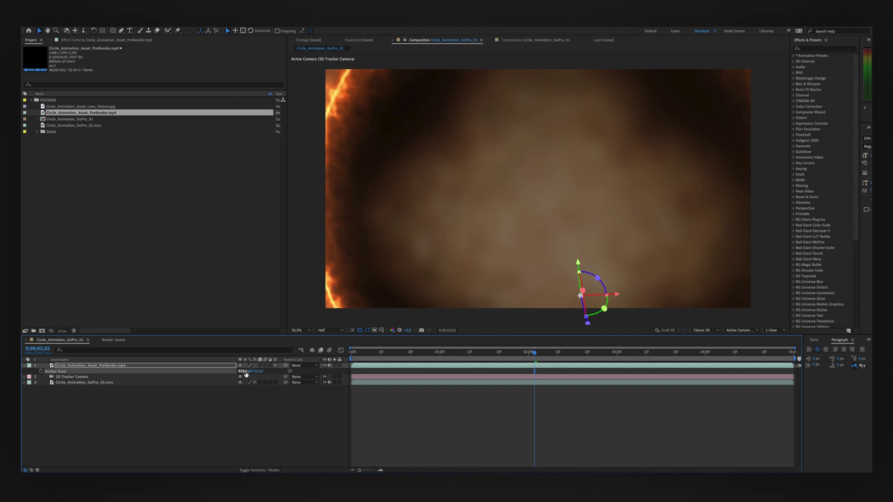
pyautogui.moveTo(534, 353); pyautogui.dragTo(501, 353)
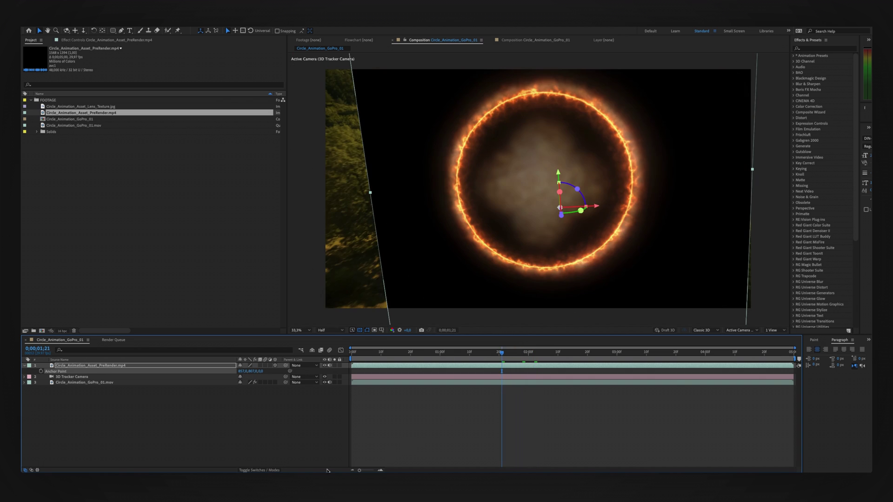
# - Set the fire-ring layer's blending mode to Add
pyautogui.click(262, 471)
pyautogui.click(248, 365)
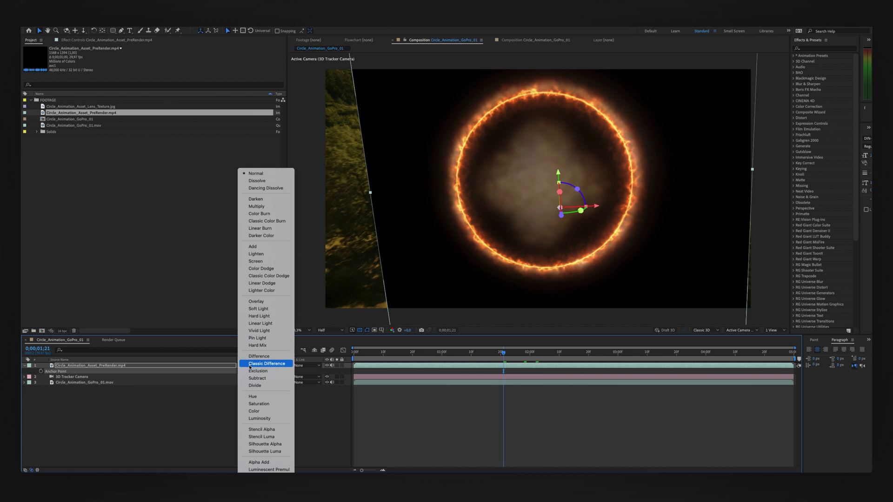
pyautogui.click(255, 246)
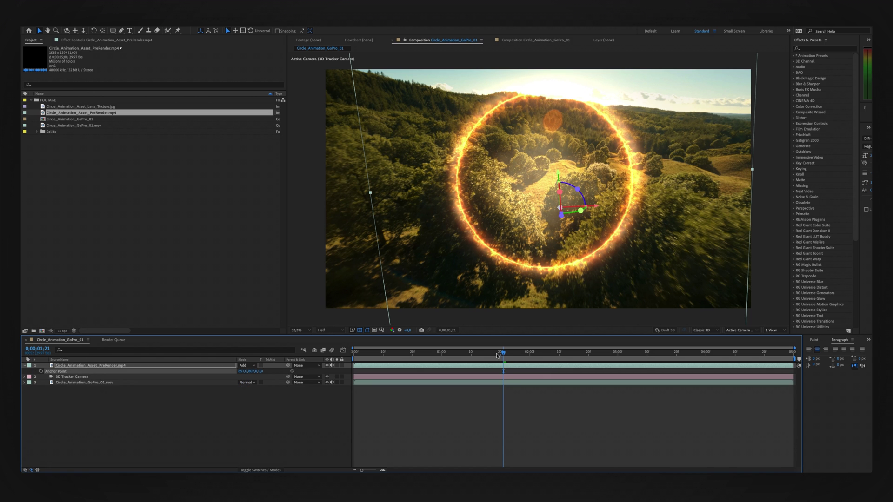
# - Preview the forest fly-through past the fiery ring and select the ring pre-render layer
pyautogui.moveTo(438, 352); pyautogui.dragTo(351, 358)
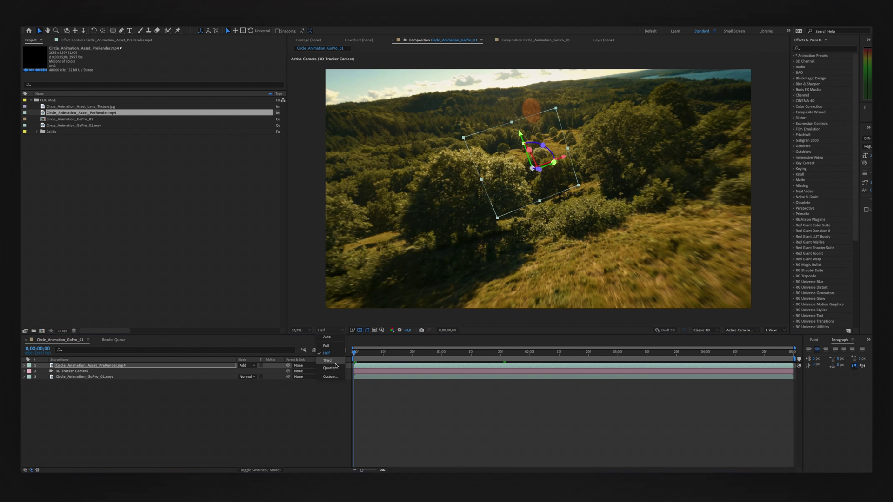
pyautogui.press('space')
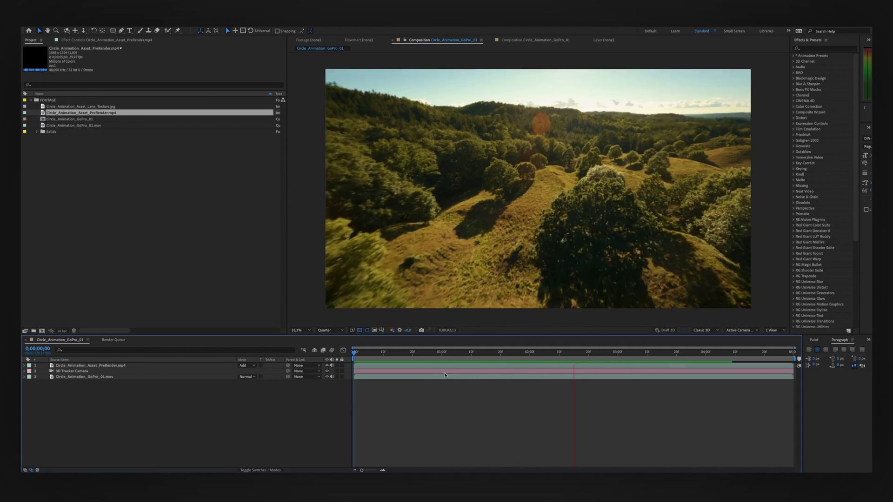
pyautogui.moveTo(420, 354)
pyautogui.mouseDown()
pyautogui.moveTo(517, 352)
pyautogui.moveTo(485, 355)
pyautogui.moveTo(534, 361)
pyautogui.mouseUp()
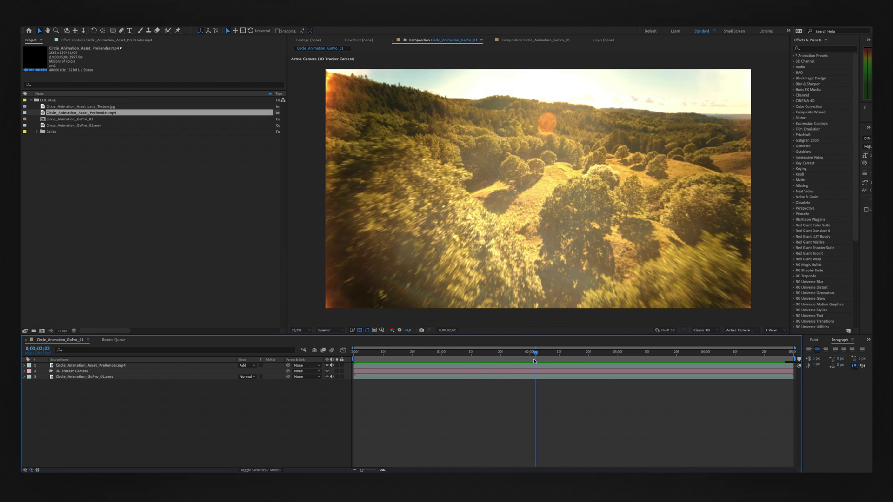
pyautogui.click(533, 366)
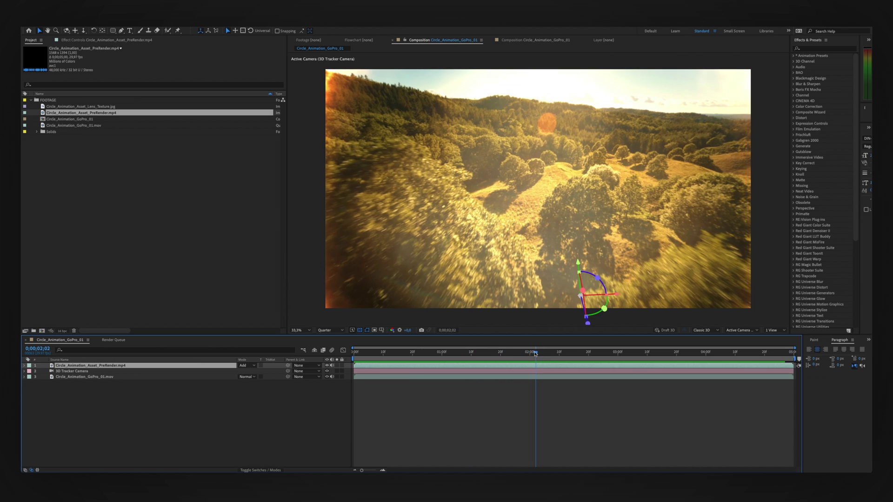
# - Duplicate the ring layer, swap its source to Lens_Texture.jpg, and scale it to 75%
pyautogui.hotkey('ctrl', 'd')
pyautogui.click(126, 107)
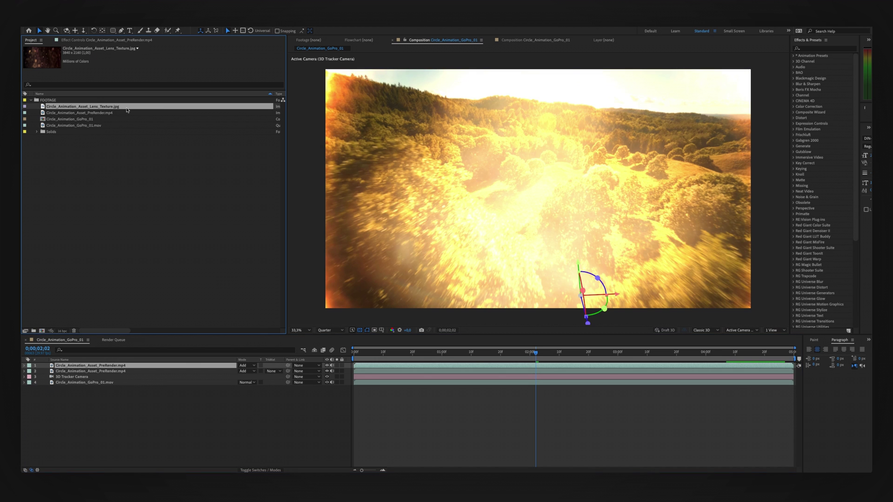
pyautogui.moveTo(103, 371); pyautogui.dragTo(105, 366)
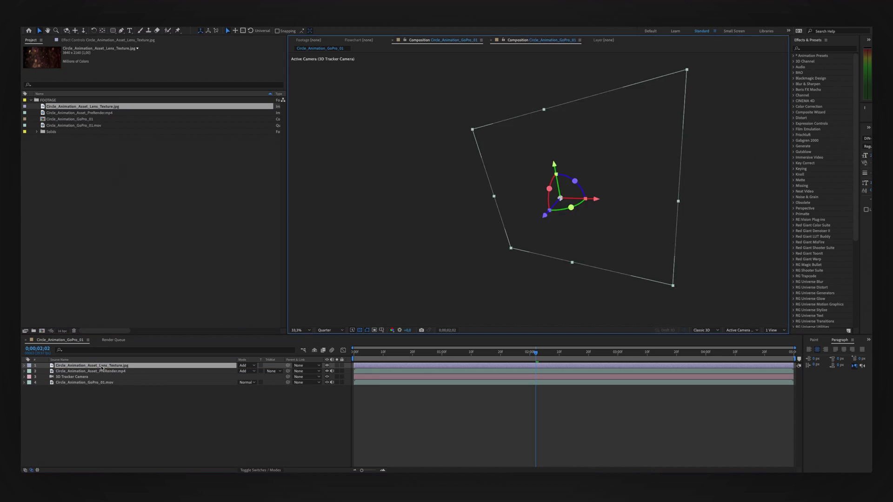
pyautogui.moveTo(536, 353); pyautogui.dragTo(471, 353)
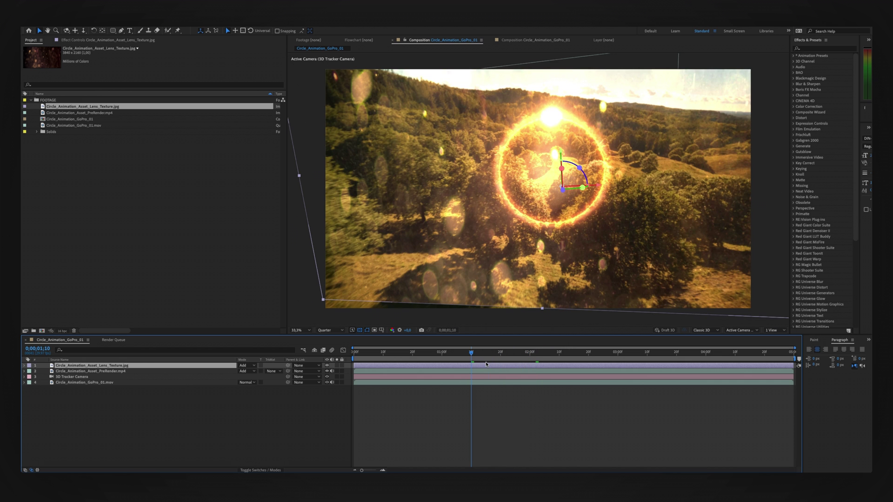
pyautogui.press('s')
pyautogui.moveTo(259, 371)
pyautogui.mouseDown()
pyautogui.moveTo(237, 383)
pyautogui.moveTo(453, 352)
pyautogui.moveTo(547, 354)
pyautogui.mouseUp()
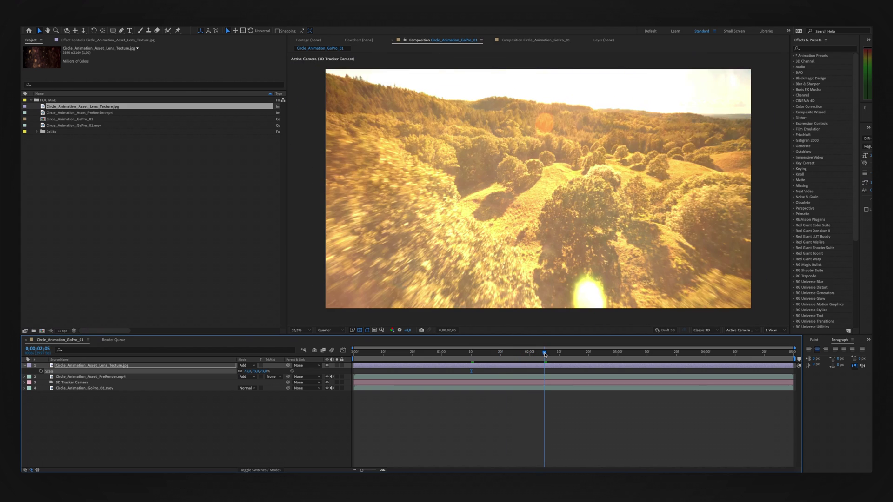
# - Keyframe the lens texture's opacity, starting from 0%, just before the ring pass
pyautogui.press('t')
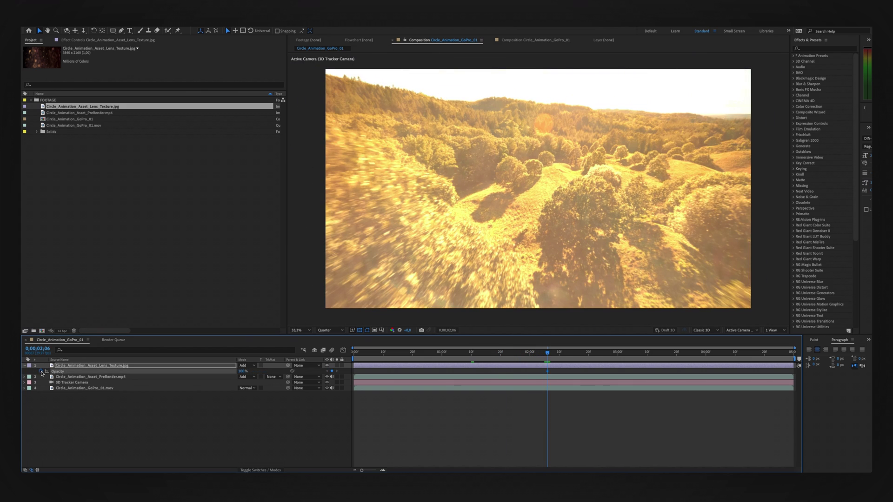
pyautogui.press('pageup')
pyautogui.press('pageup')
pyautogui.press('pageup')
pyautogui.press('pageup')
pyautogui.press('pageup')
pyautogui.press('pageup')
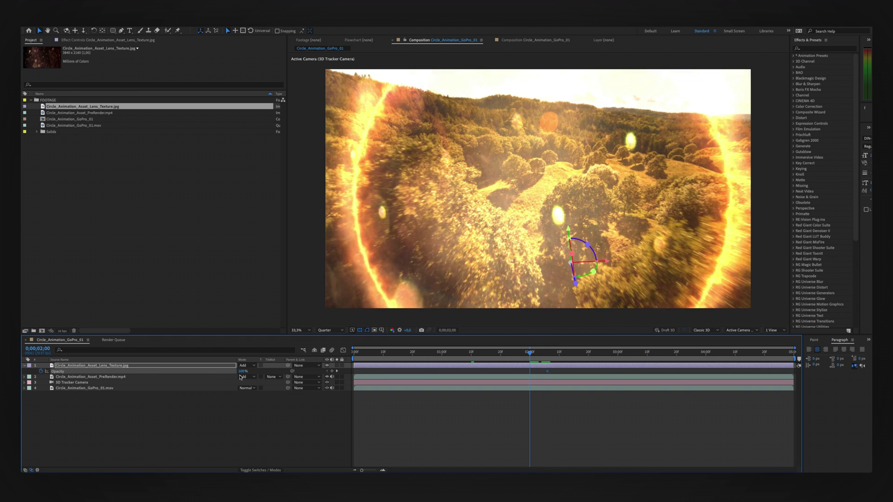
pyautogui.press('pageup')
pyautogui.press('pageup')
pyautogui.press('pagedown')
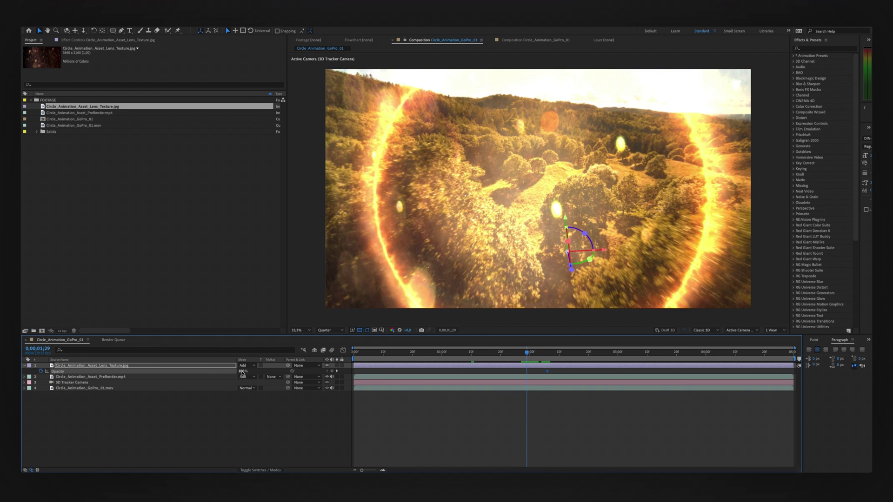
pyautogui.moveTo(242, 372); pyautogui.dragTo(147, 375)
# - Preview the texture fade, collapse the layer's properties, and deselect all layers
pyautogui.press('space')
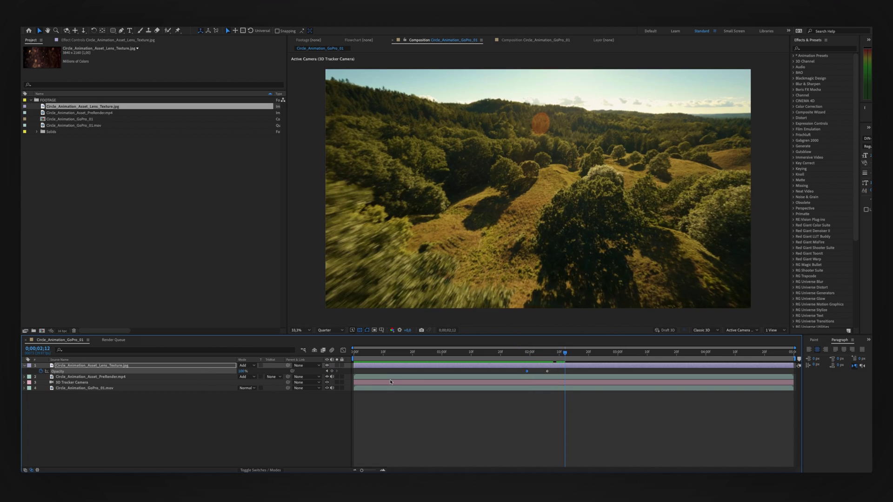
pyautogui.press('Home')
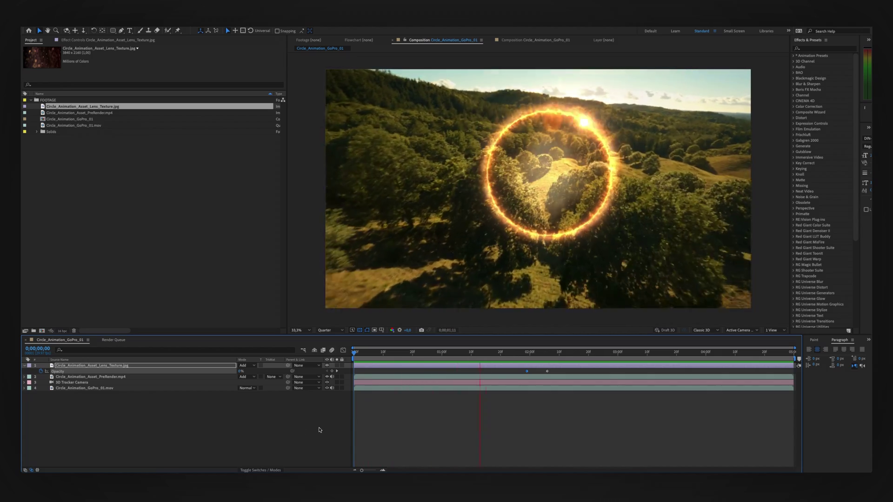
pyautogui.moveTo(535, 352); pyautogui.dragTo(547, 368)
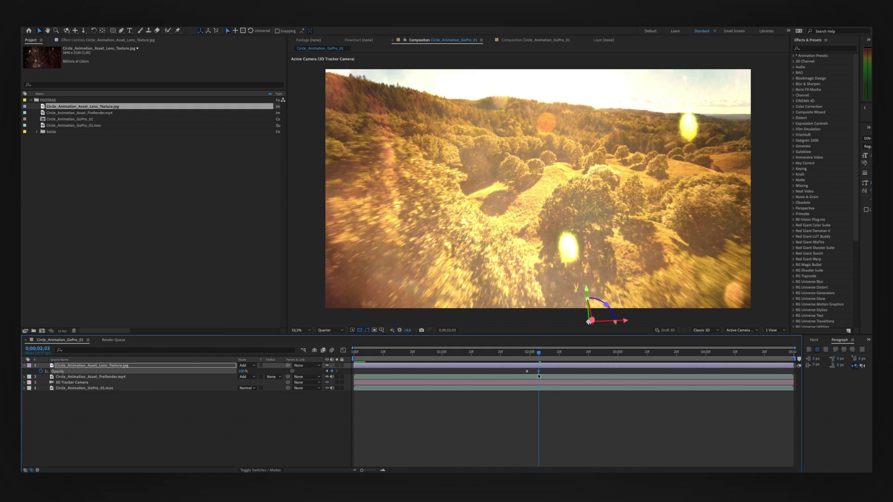
pyautogui.moveTo(546, 369); pyautogui.dragTo(306, 388)
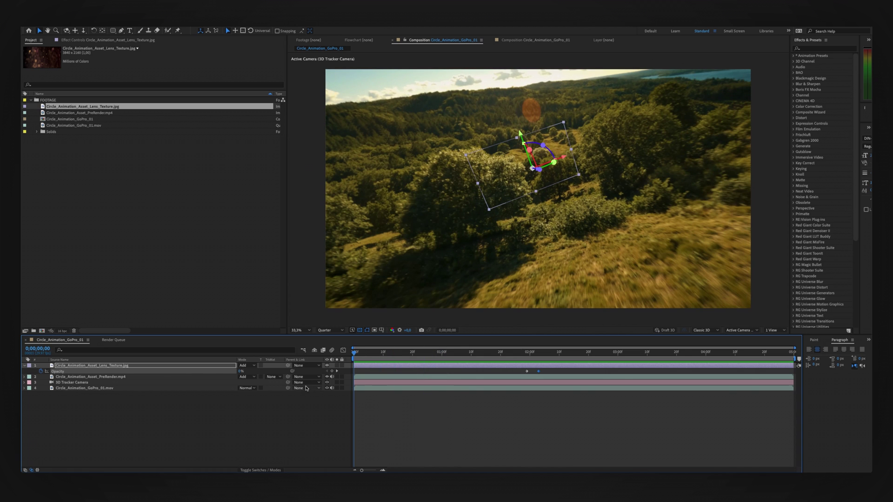
pyautogui.press('u')
pyautogui.press('u')
pyautogui.press('u')
pyautogui.click(273, 418)
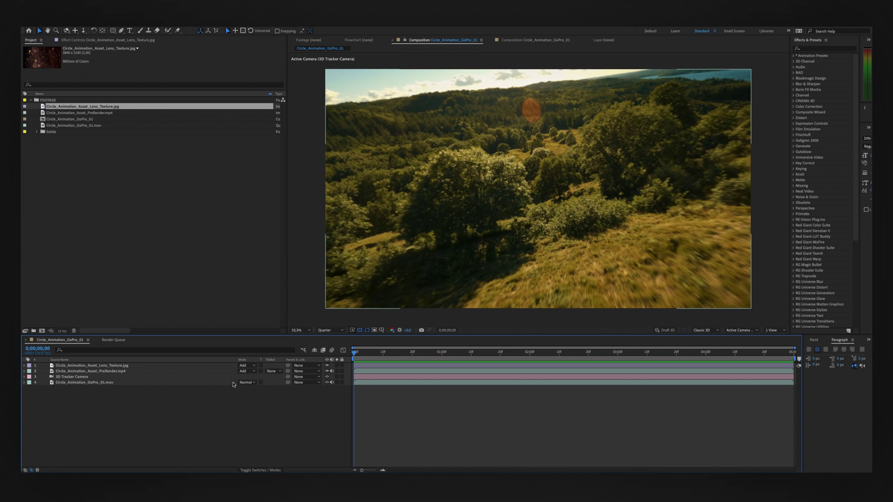
# - Add a null object and move the 3D Tracker Camera below the GoPro footage
pyautogui.click(147, 26)
pyautogui.moveTo(150, 32)
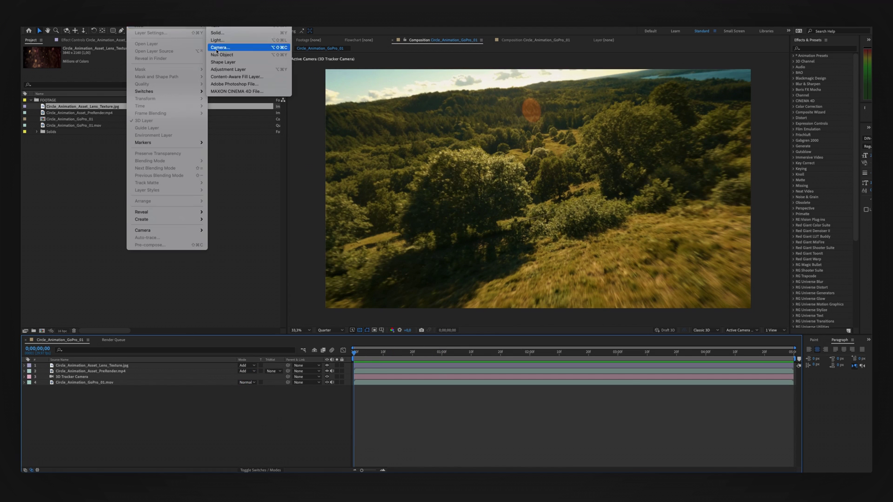
pyautogui.click(231, 55)
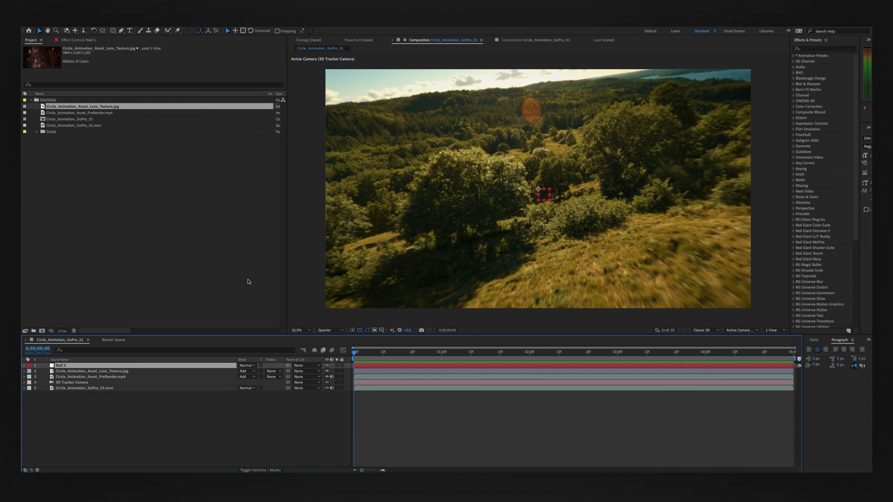
pyautogui.click(259, 471)
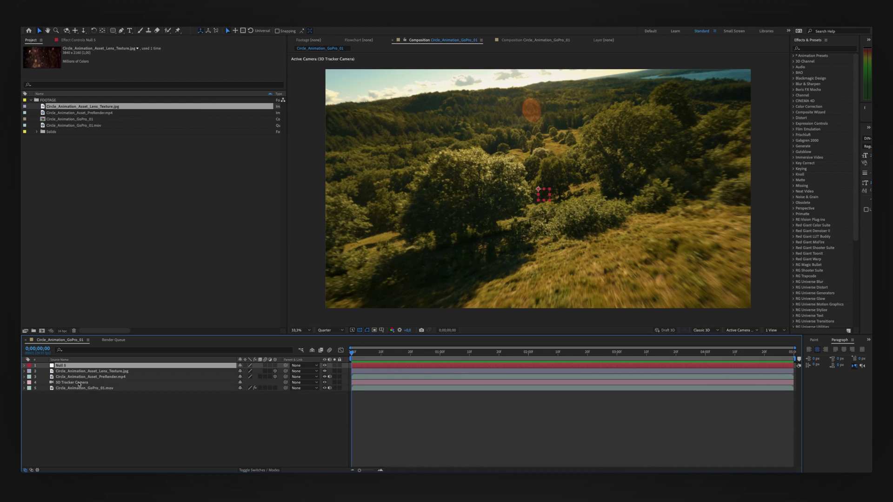
pyautogui.click(78, 384)
pyautogui.moveTo(75, 405); pyautogui.dragTo(77, 400)
# - Parent the lens texture, ring pre-render and GoPro footage layers to Null 5
pyautogui.click(98, 384)
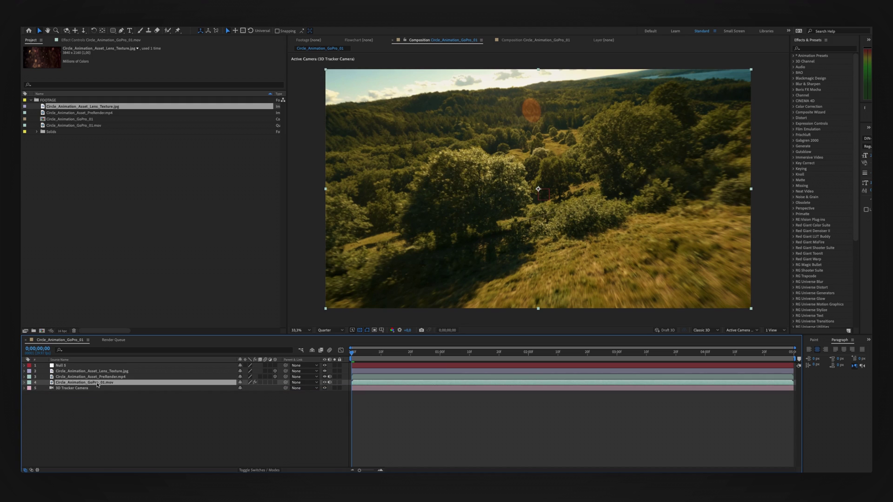
pyautogui.keyDown('shift'); pyautogui.click(81, 372); pyautogui.keyUp('shift')
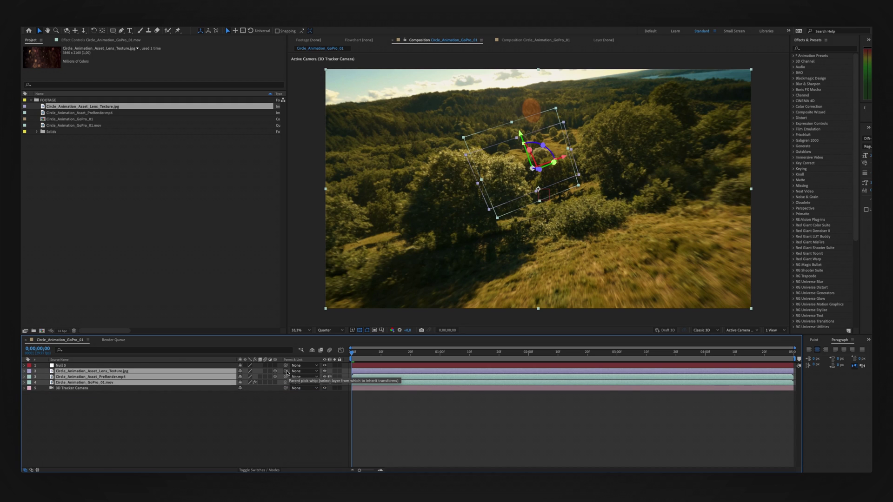
pyautogui.moveTo(235, 371); pyautogui.dragTo(74, 367)
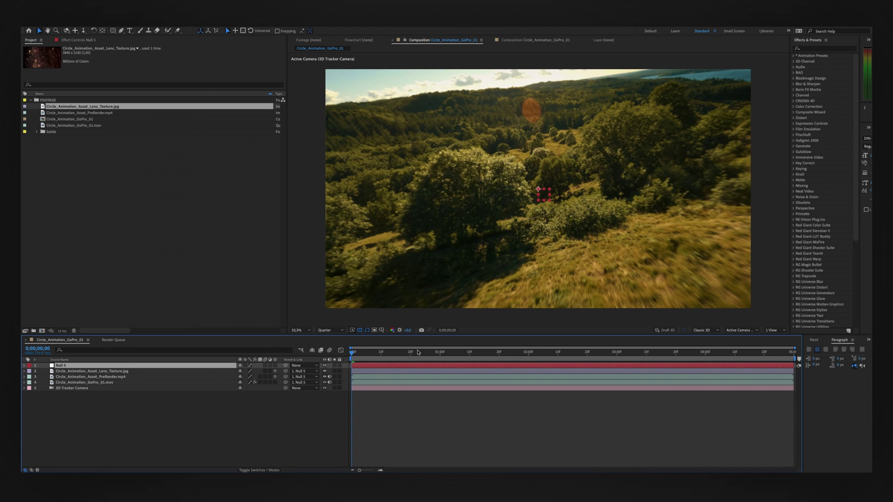
pyautogui.moveTo(417, 352)
pyautogui.mouseDown()
pyautogui.moveTo(409, 352)
pyautogui.moveTo(514, 354)
pyautogui.moveTo(481, 353)
pyautogui.mouseUp()
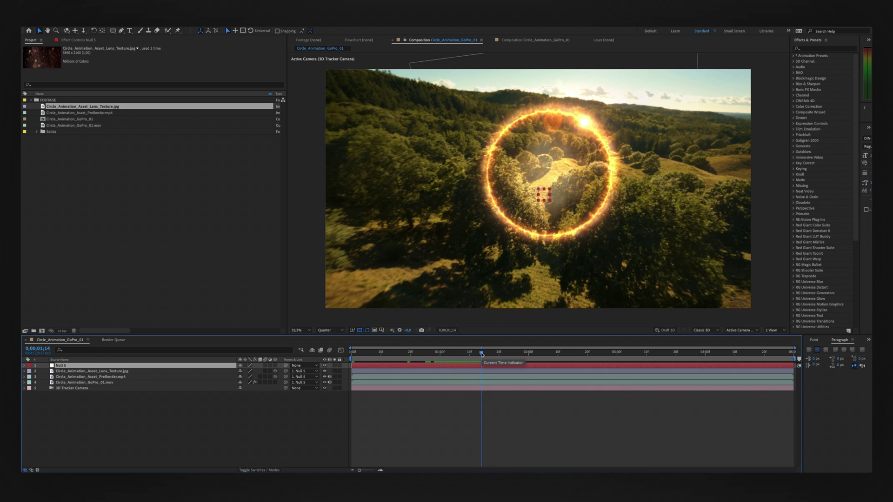
# - Keyframe Null 5's Position and Scale, enlarging it to about 108% near 2;03
pyautogui.press('s')
pyautogui.hotkey('shift', 'p')
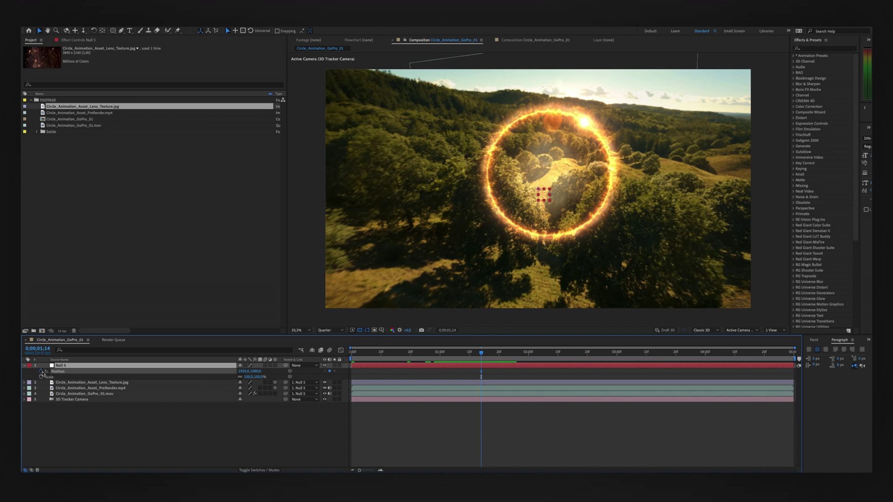
pyautogui.click(44, 372)
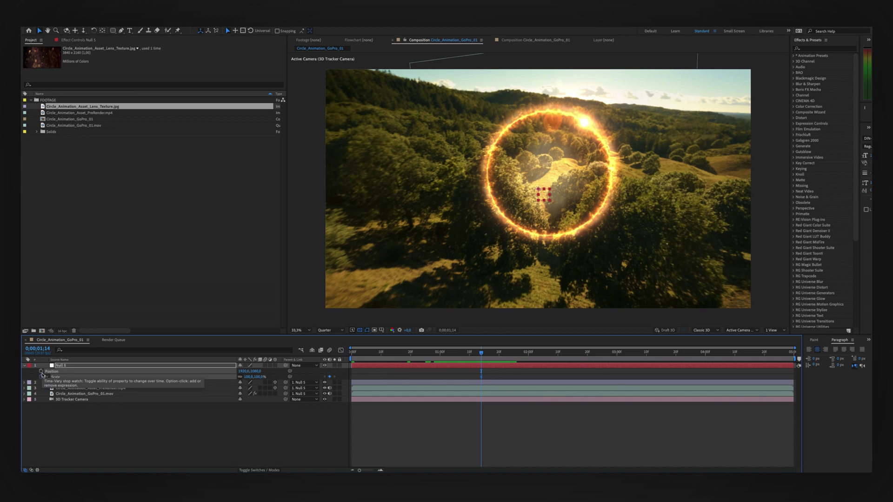
pyautogui.click(26, 365)
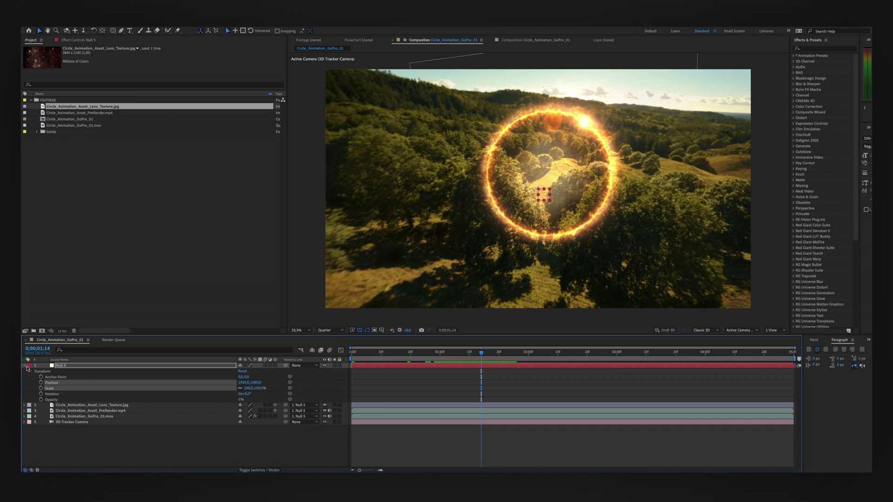
pyautogui.click(42, 383)
pyautogui.press('space')
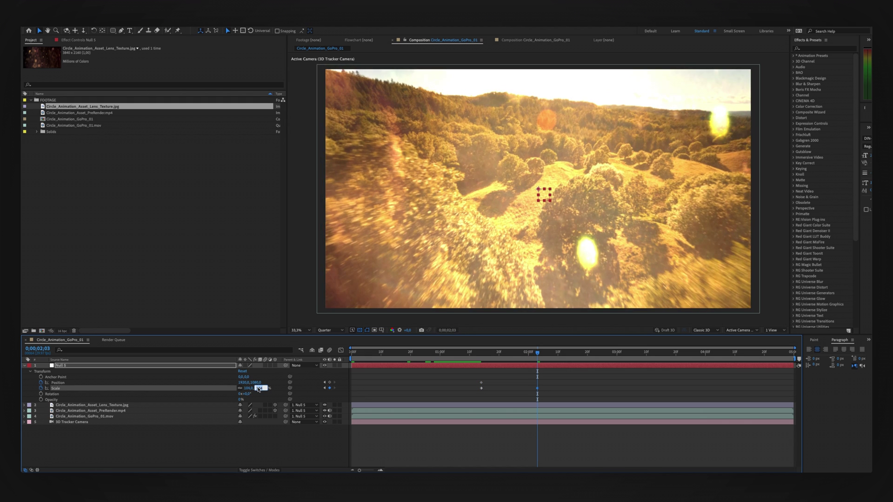
pyautogui.moveTo(259, 389); pyautogui.dragTo(282, 397)
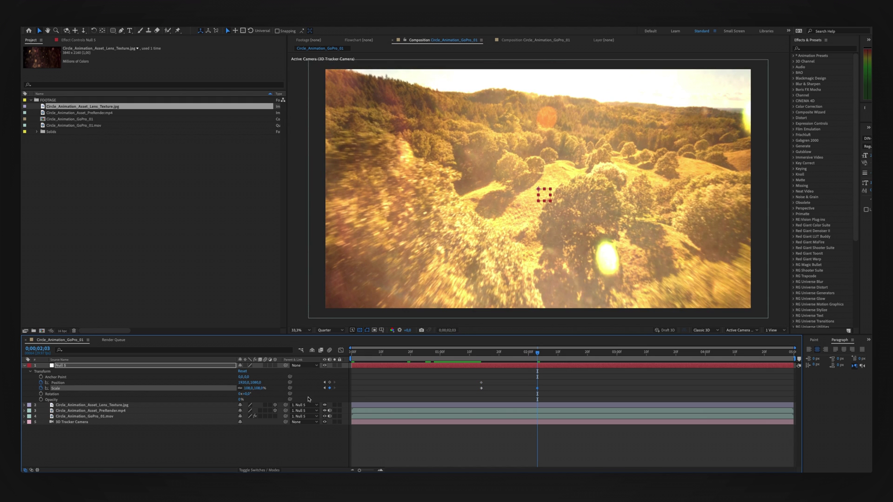
pyautogui.moveTo(474, 382); pyautogui.dragTo(485, 389)
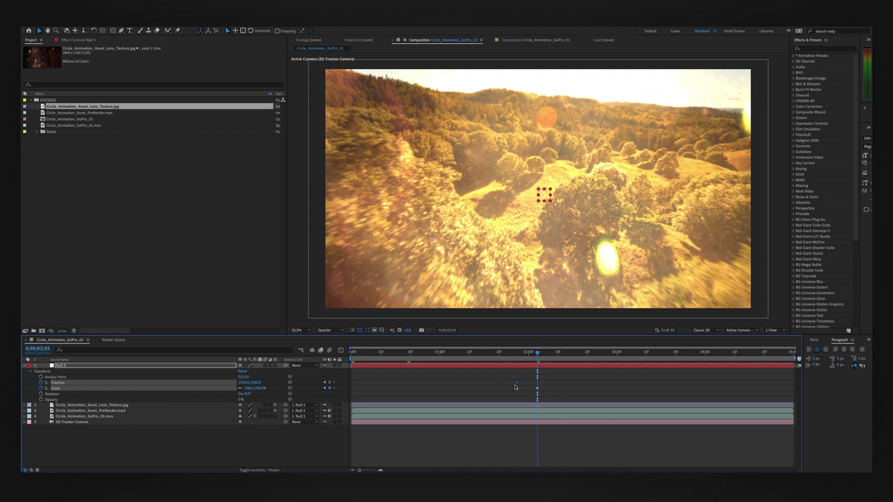
pyautogui.click(538, 387)
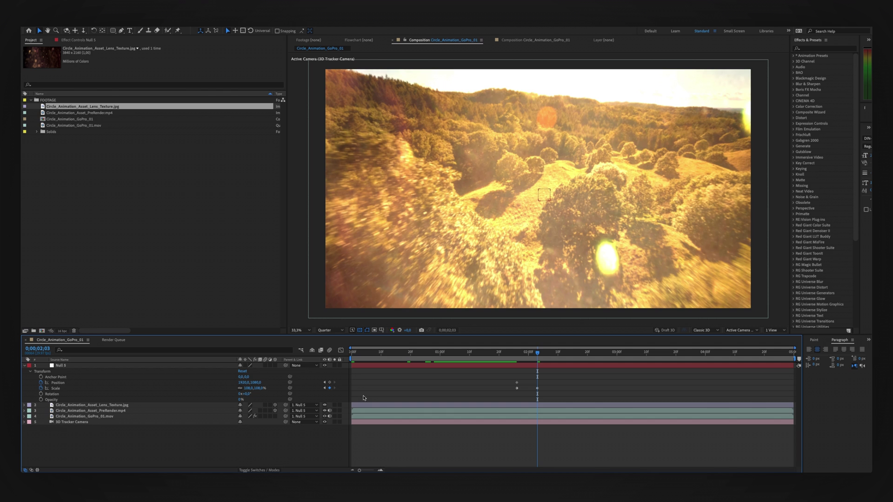
# - Add shake Position keyframes around 2;00 by nudging Null 5 with shift-arrow keys
pyautogui.click(77, 383)
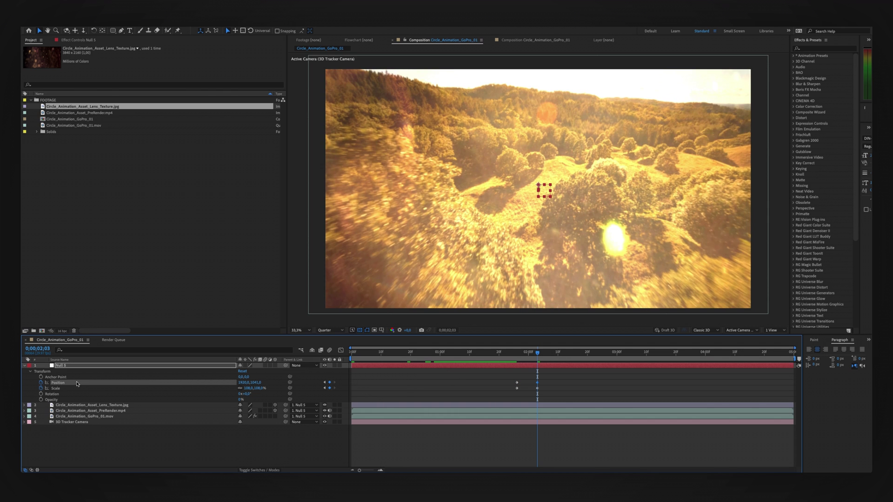
pyautogui.press('pageup')
pyautogui.press('pageup')
pyautogui.press('pageup')
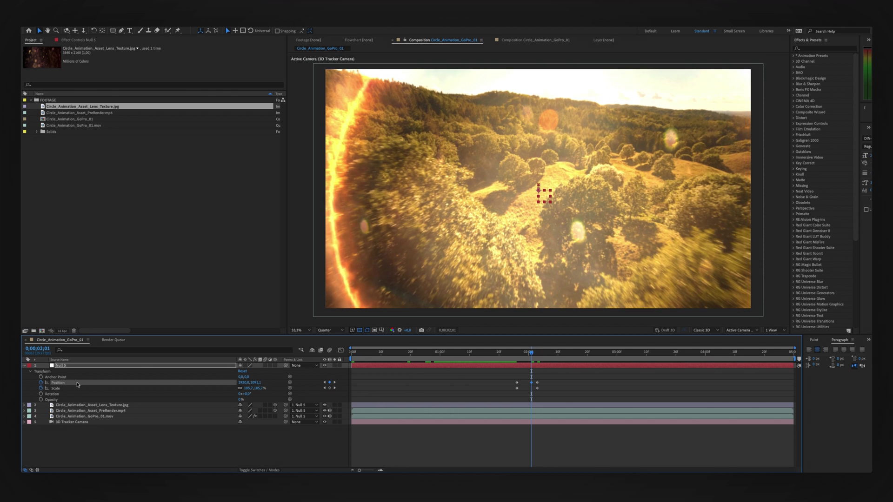
pyautogui.hotkey('shift', 'Left')
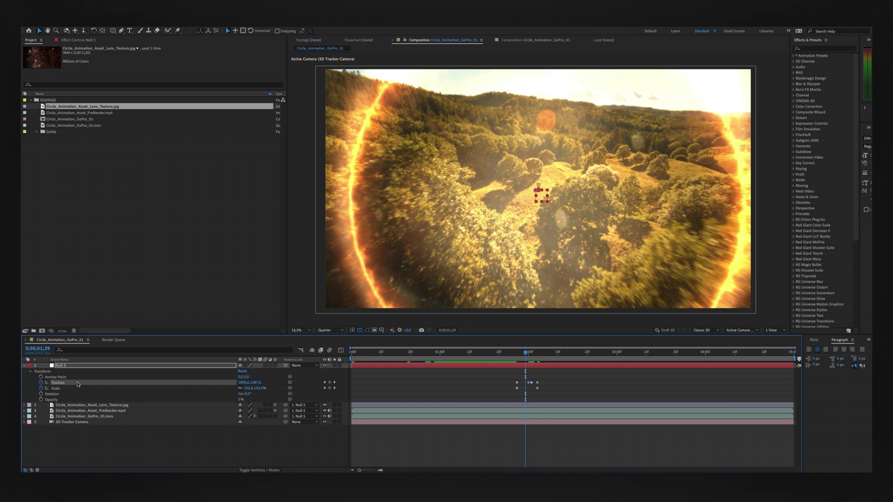
pyautogui.press('pageup')
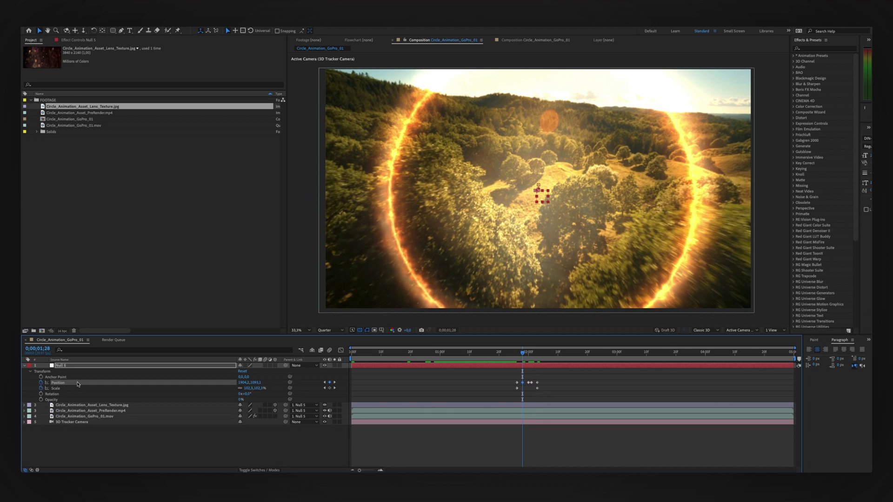
pyautogui.press('pageup')
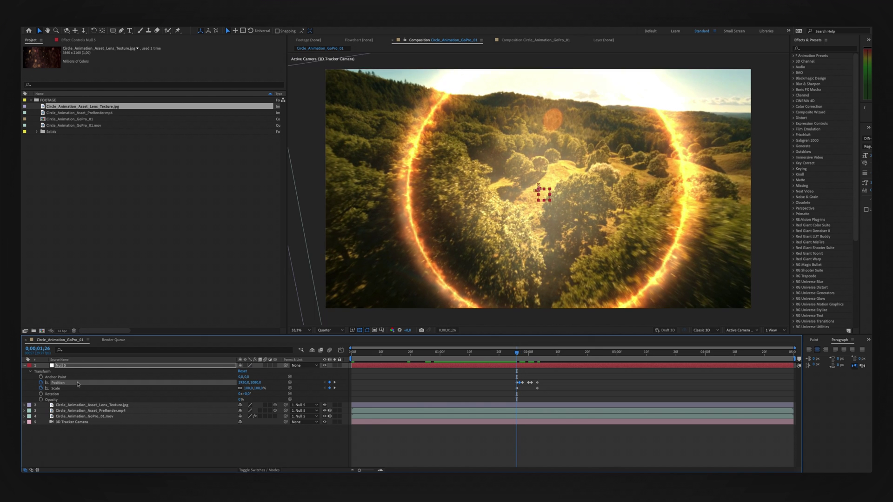
pyautogui.press('pagedown')
pyautogui.press('pagedown')
pyautogui.press('pagedown')
pyautogui.press('pagedown')
pyautogui.press('pagedown')
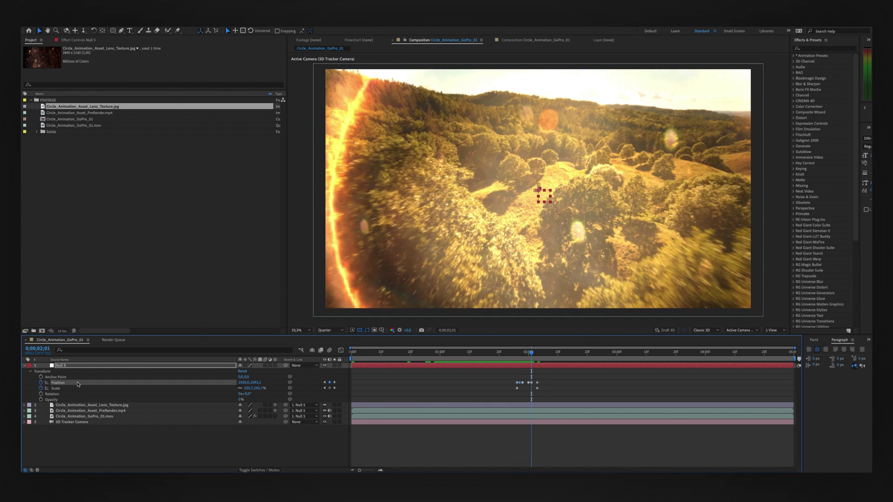
pyautogui.press('pagedown')
pyautogui.press('pagedown')
pyautogui.press('pagedown')
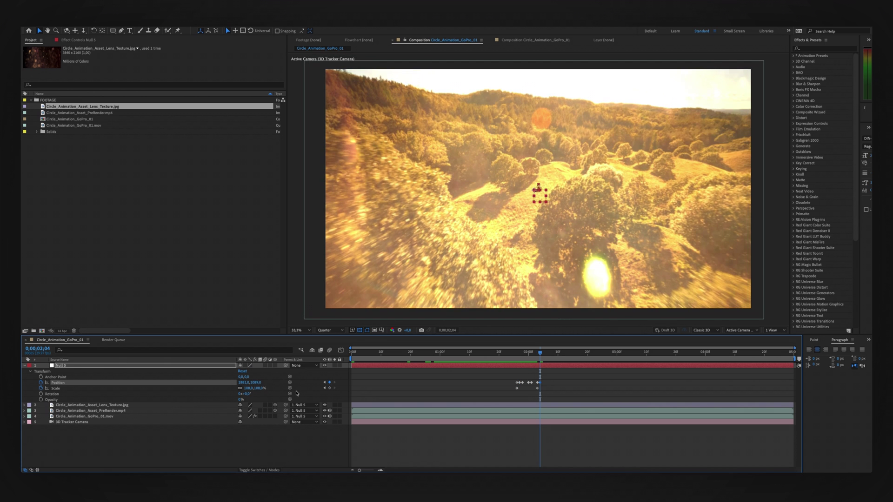
pyautogui.press('pagedown')
pyautogui.press('pagedown')
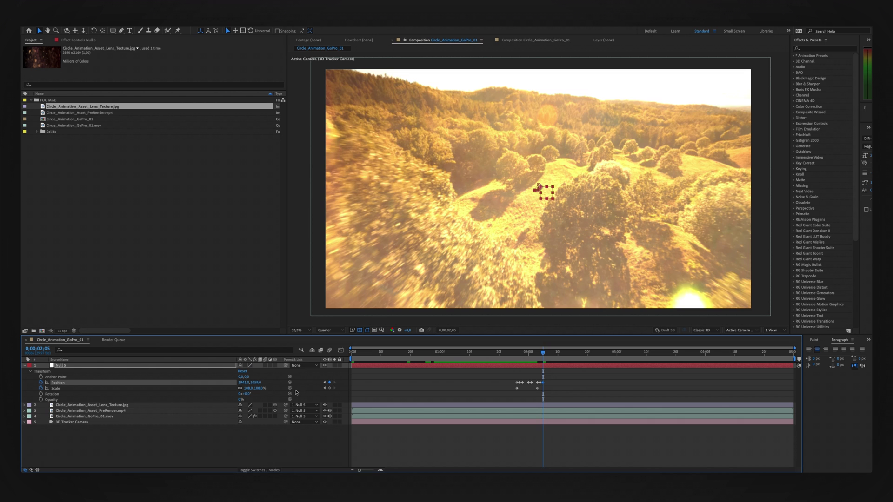
pyautogui.press('pagedown')
pyautogui.hotkey('shift', 'Right')
pyautogui.hotkey('shift', 'Down')
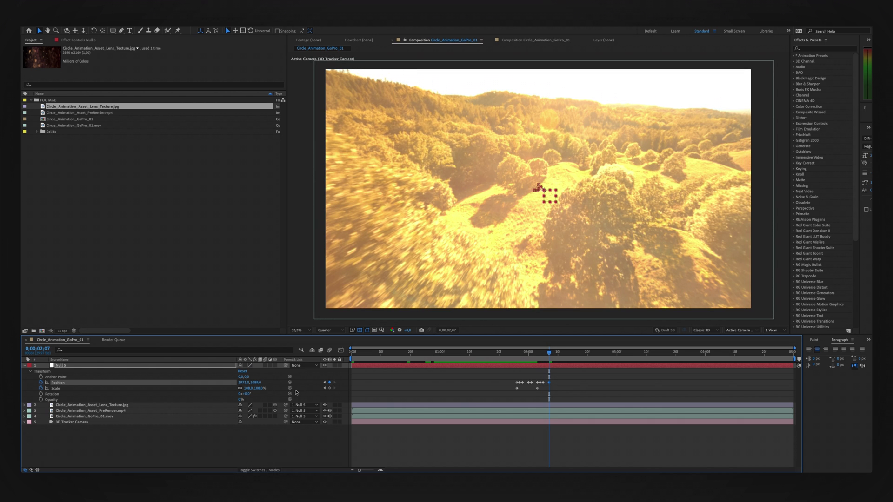
pyautogui.press('pagedown')
pyautogui.press('pagedown')
pyautogui.press('pagedown')
pyautogui.press('pagedown')
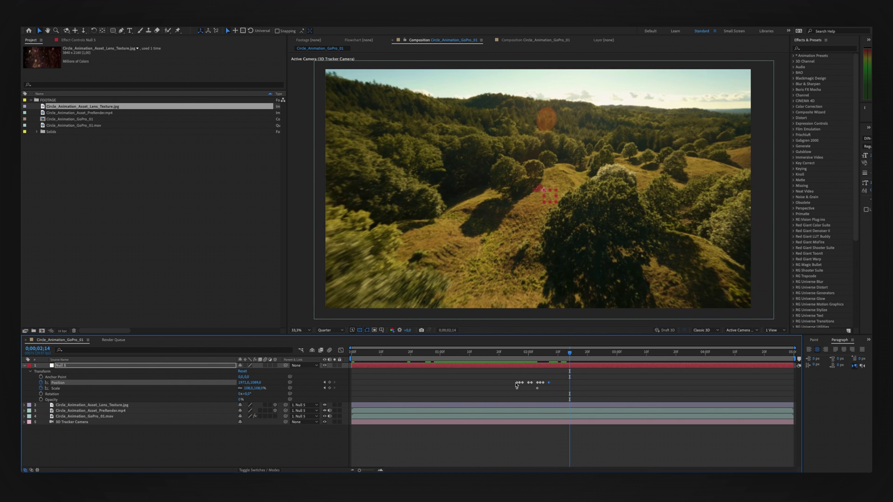
pyautogui.press('pagedown')
pyautogui.press('pagedown')
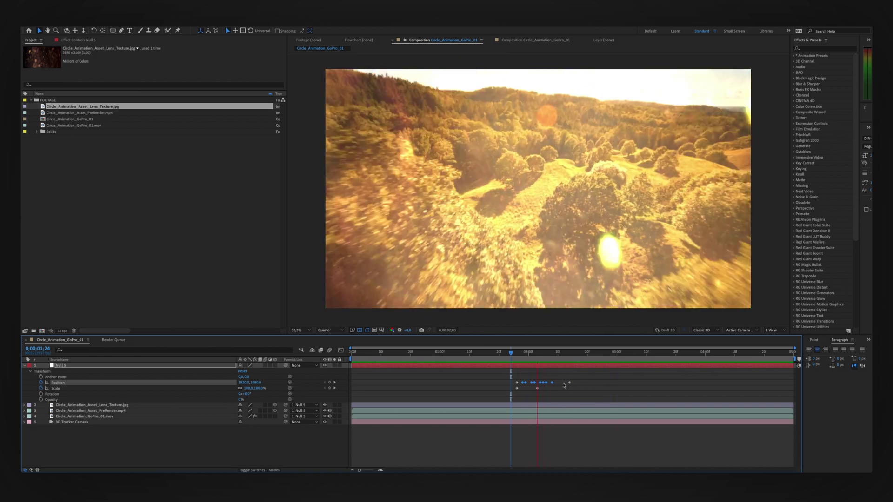
pyautogui.moveTo(579, 369); pyautogui.dragTo(528, 380)
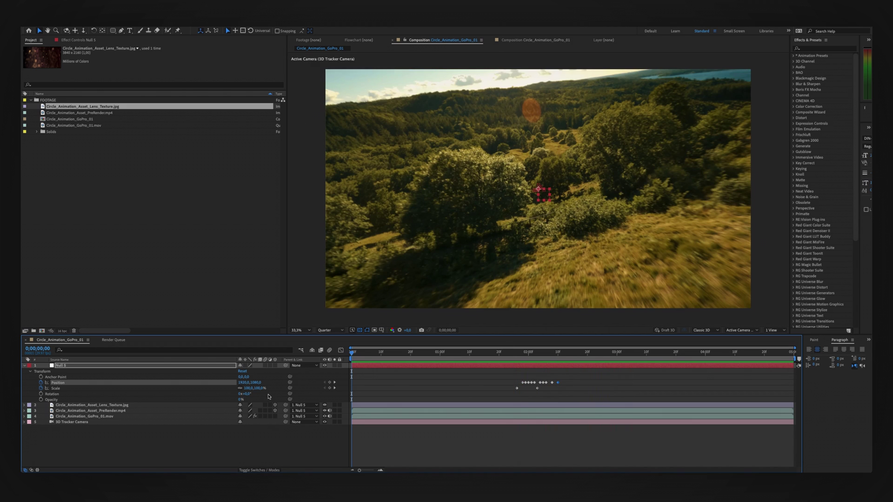
# - Enable motion blur on the texture, prerender and footage layers and the composition
pyautogui.click(265, 397)
pyautogui.click(118, 372)
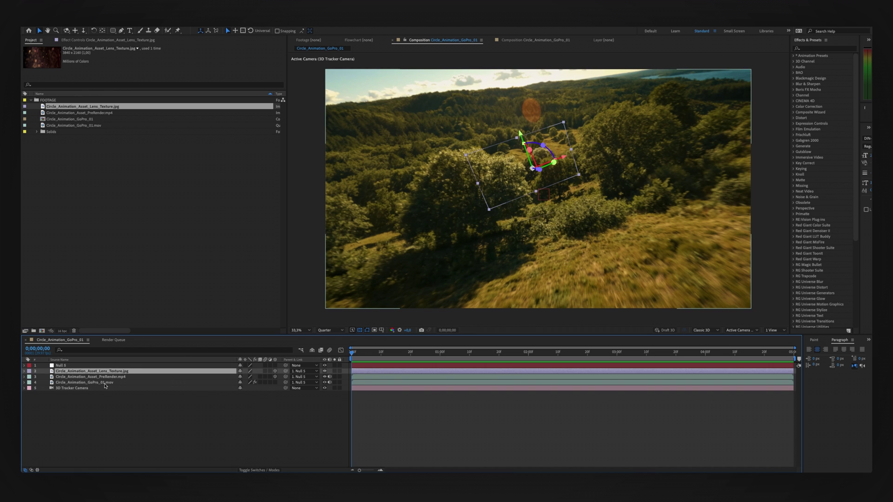
pyautogui.click(265, 371)
pyautogui.click(282, 426)
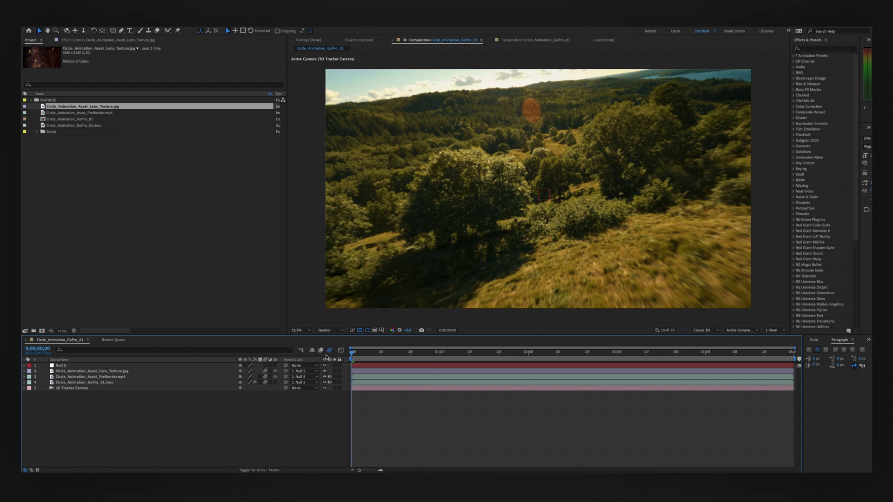
# - Preview the finished composite from the start of the clip
pyautogui.press('space')
pyautogui.press('space')
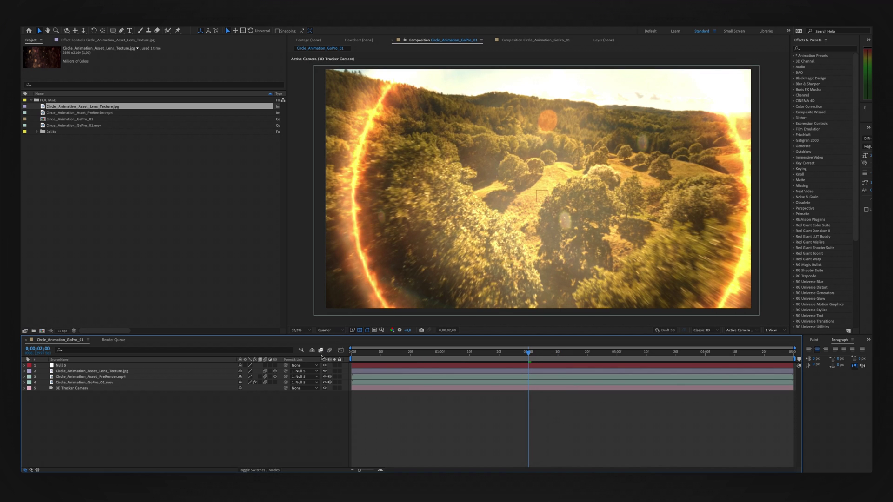
pyautogui.press('Home')
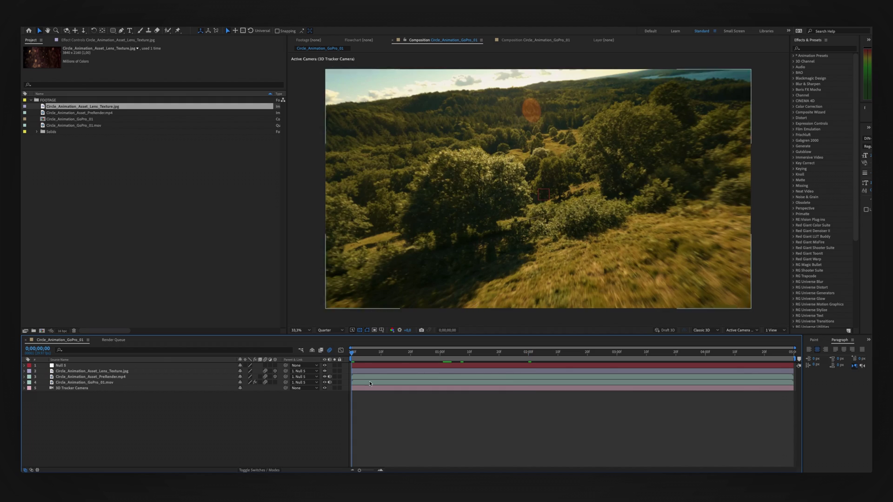
pyautogui.press('space')
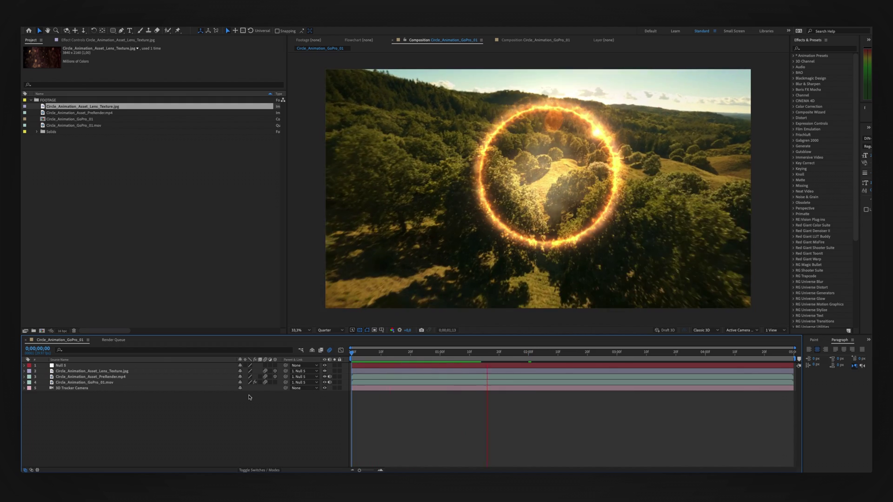